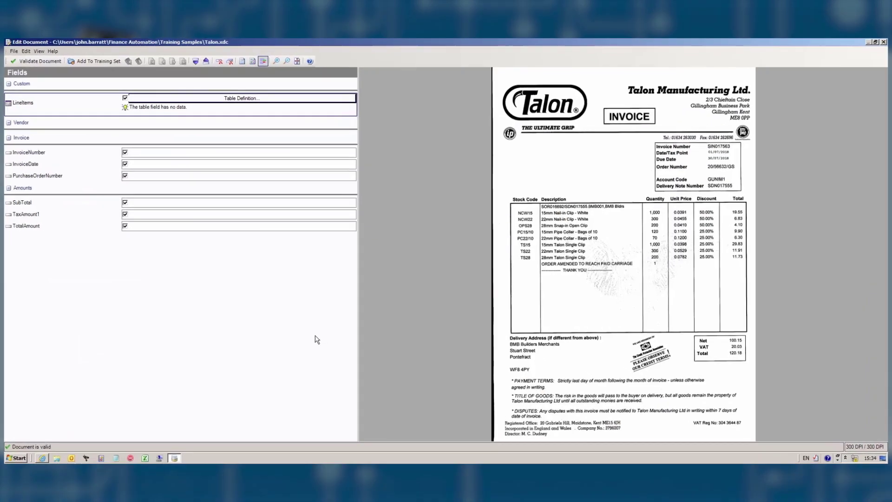
Define the line-item template from the NCW15 row, mapping 19.55 to Total Price, and test it.
left_click(243, 97)
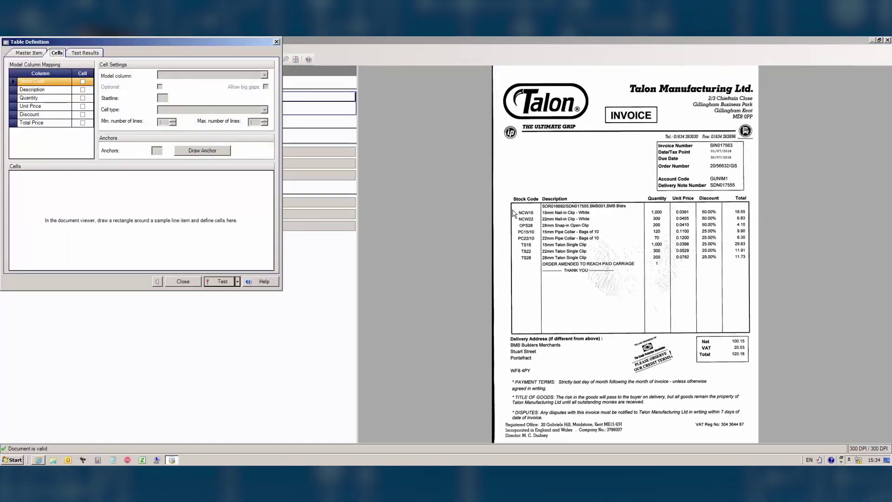
left_click_drag(513, 213, 574, 217)
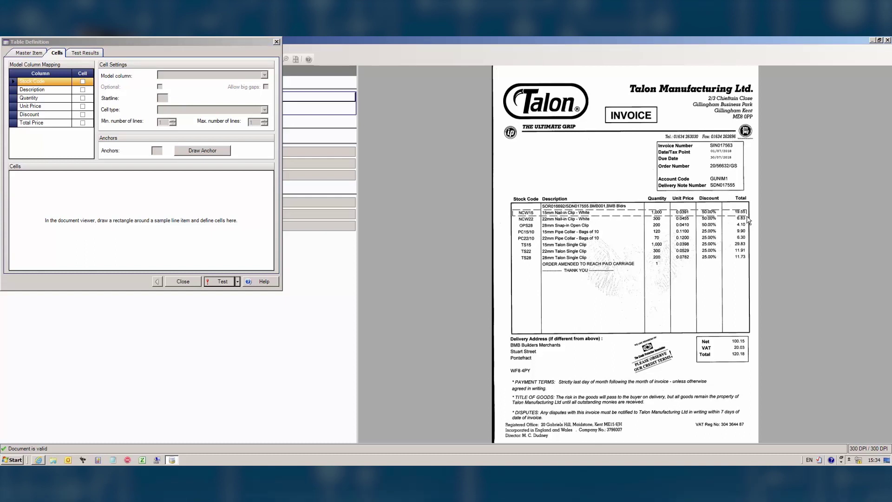
left_click_drag(748, 220, 749, 220)
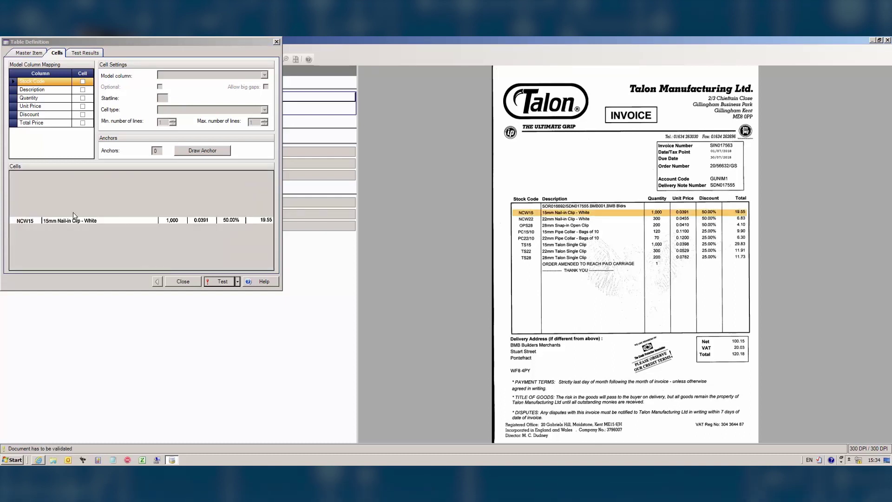
left_click(21, 221)
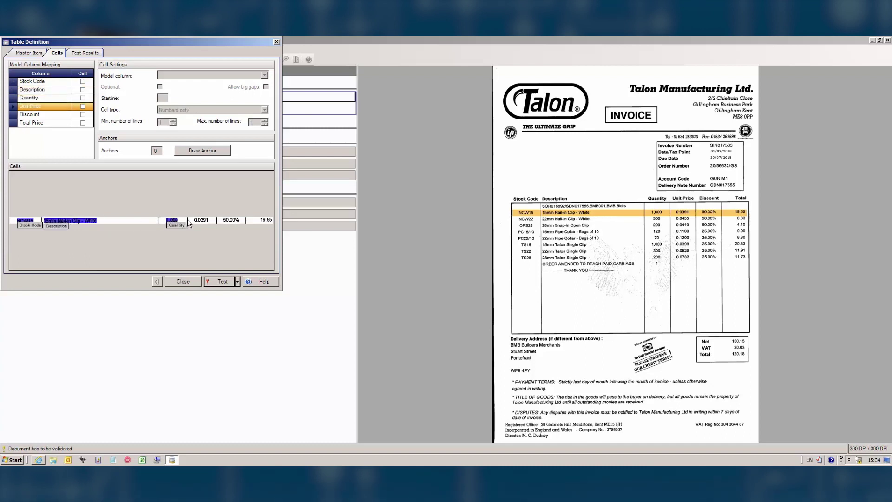
left_click(254, 220)
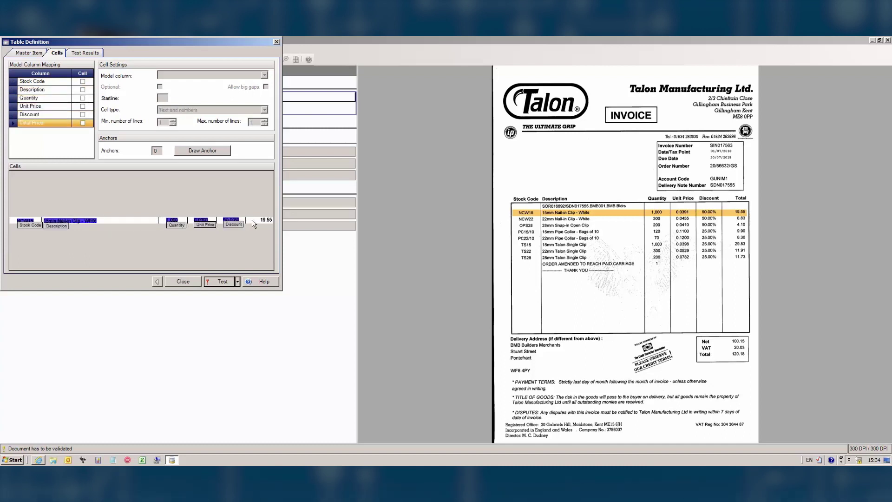
left_click(209, 282)
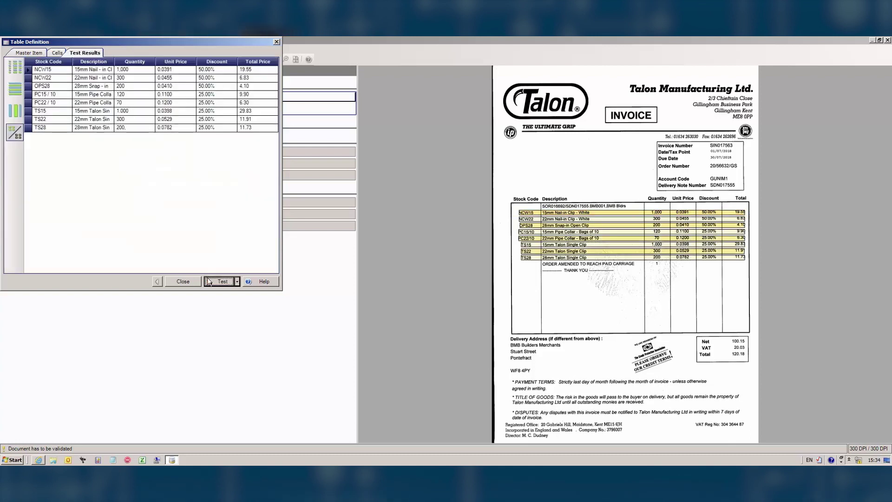
left_click(184, 282)
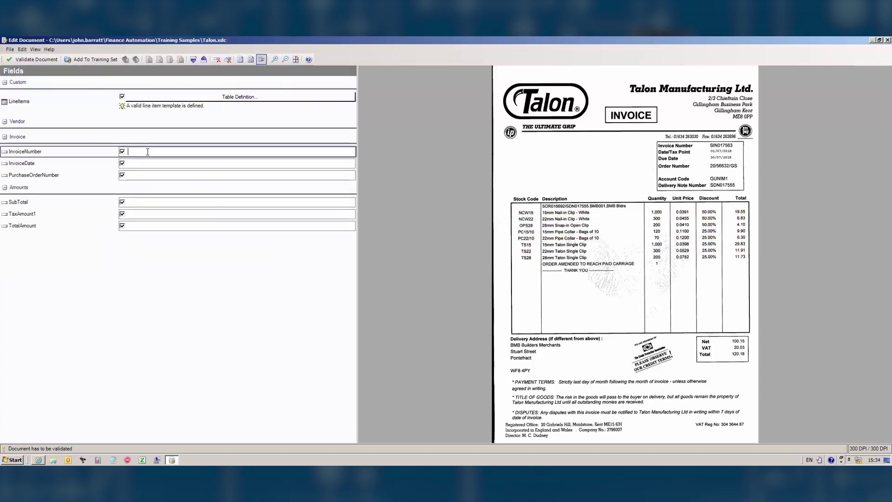
Fill invoice number, date, PO number, VAT tax and 120.18 total from the invoice, then validate.
left_click(724, 147)
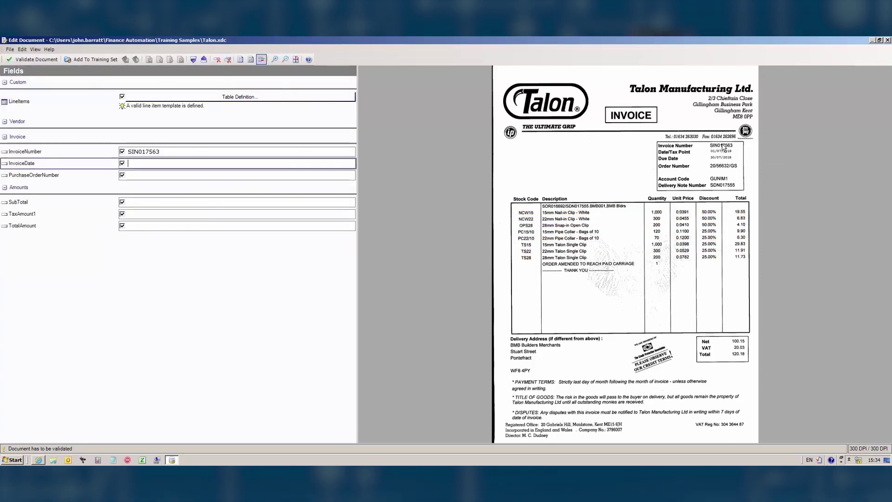
left_click(710, 151)
left_click(723, 166)
left_click(742, 341)
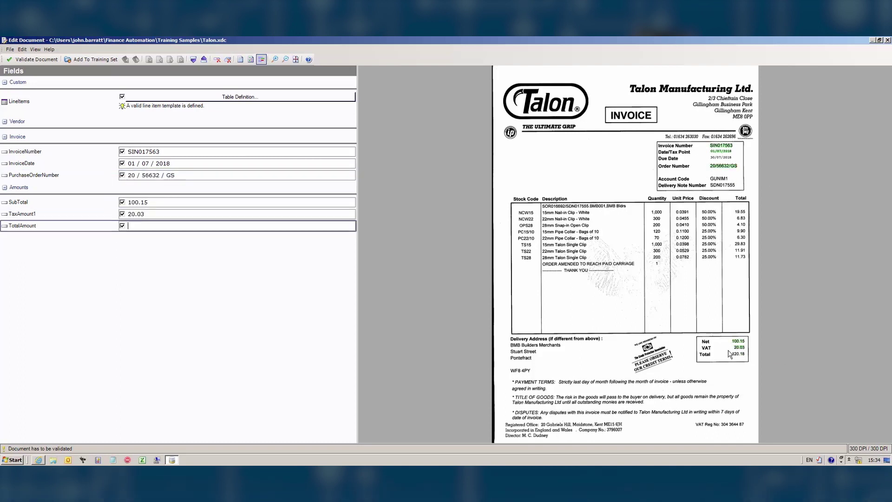
left_click(742, 354)
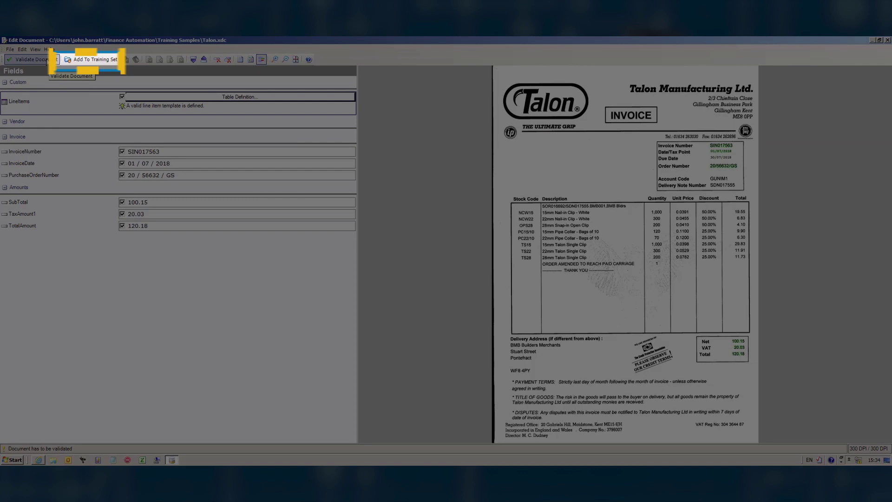
left_click(46, 60)
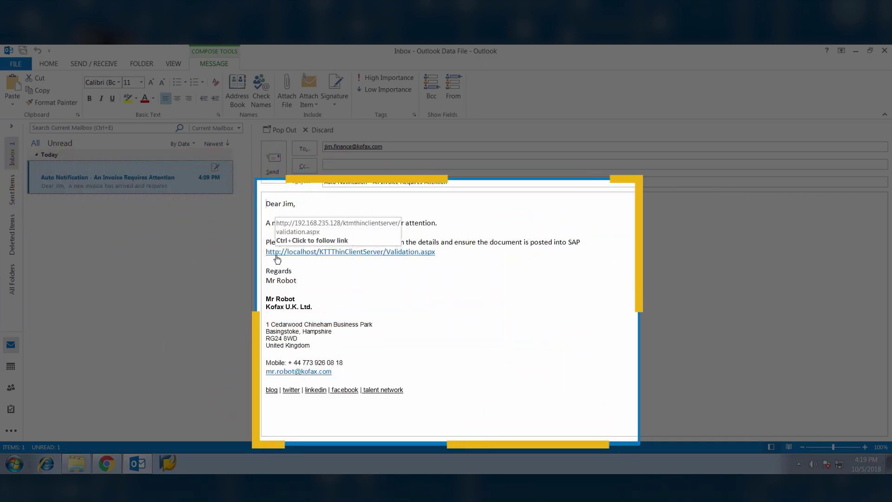
Follow the Validation.aspx link in the Auto Notification email.
left_click(277, 255, "ctrl")
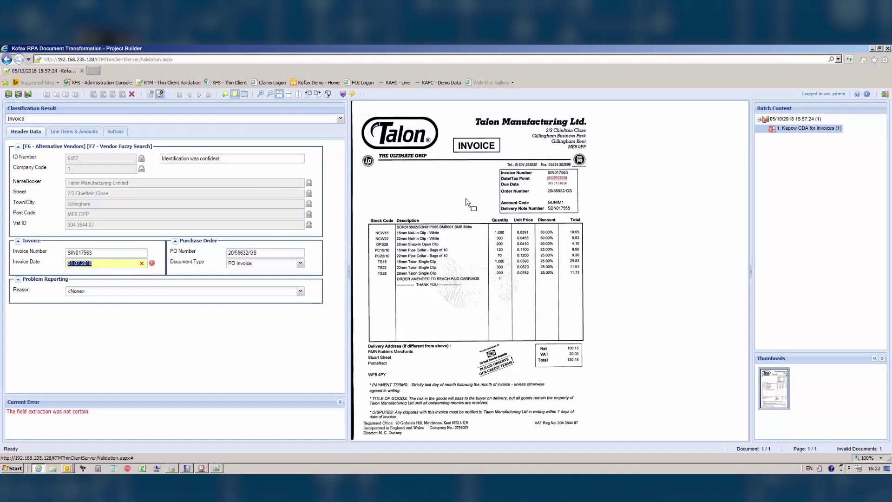
Zoom into the Talon invoice image and bring the Date/Tax Point 01/07/2018 into view.
left_click(261, 94)
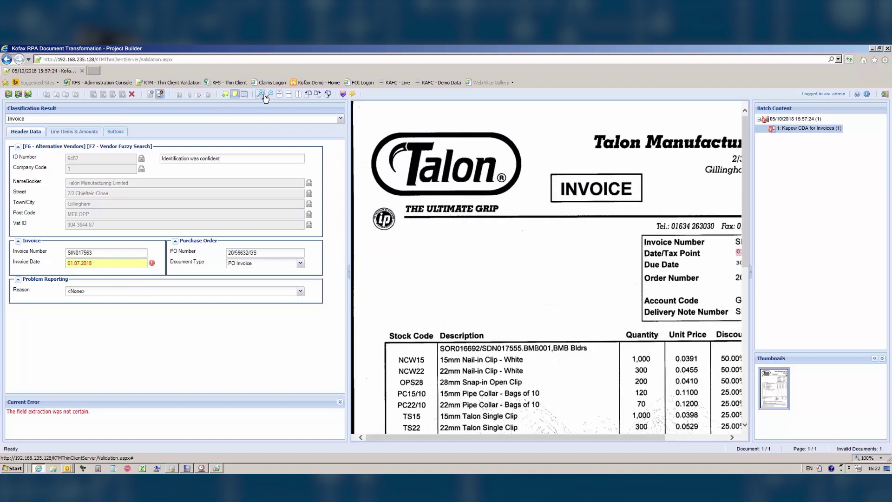
left_click(668, 437)
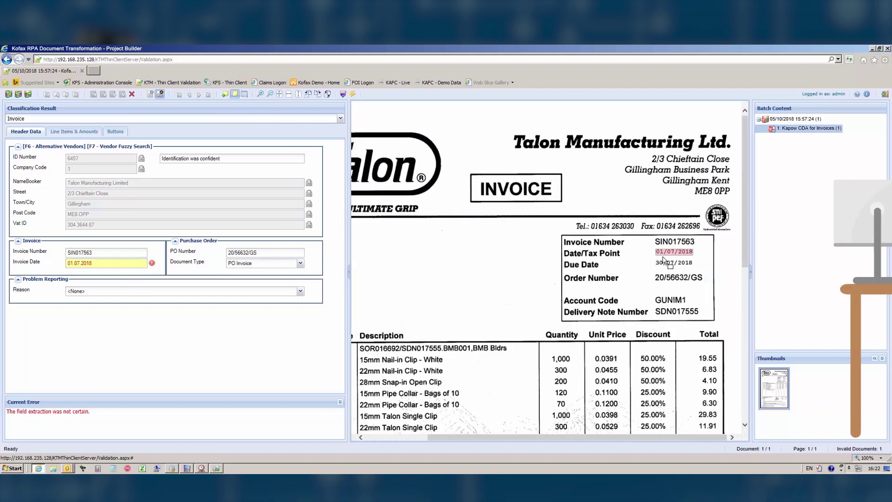